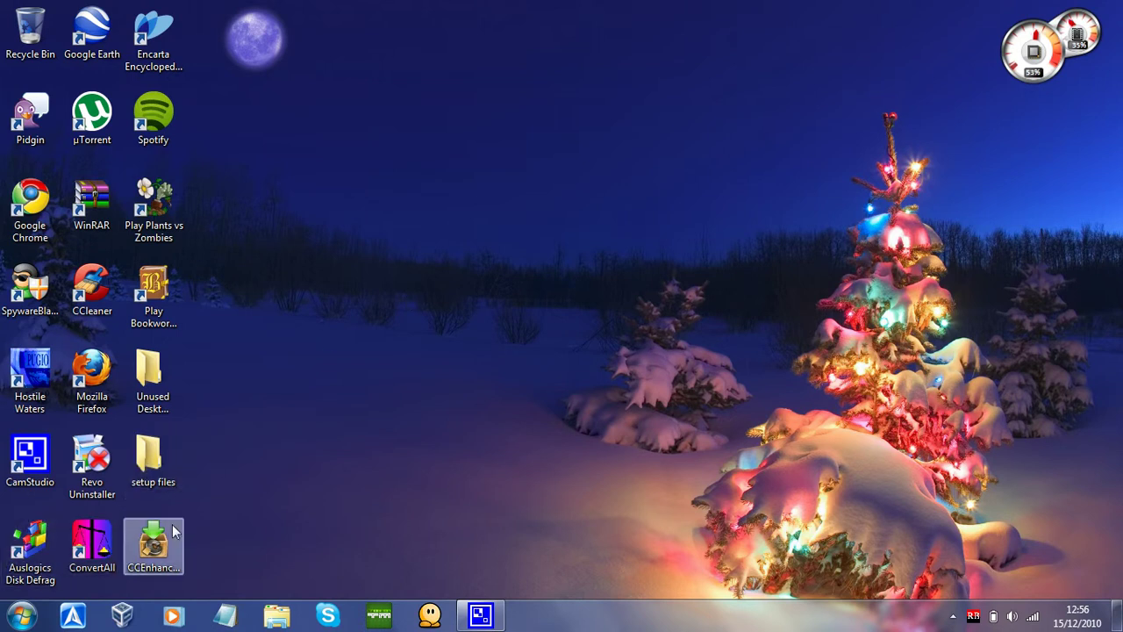
Step: Move the CCEnhancer.exe icon out of the icon columns to the middle of the desktop
drag(173, 535, 481, 288)
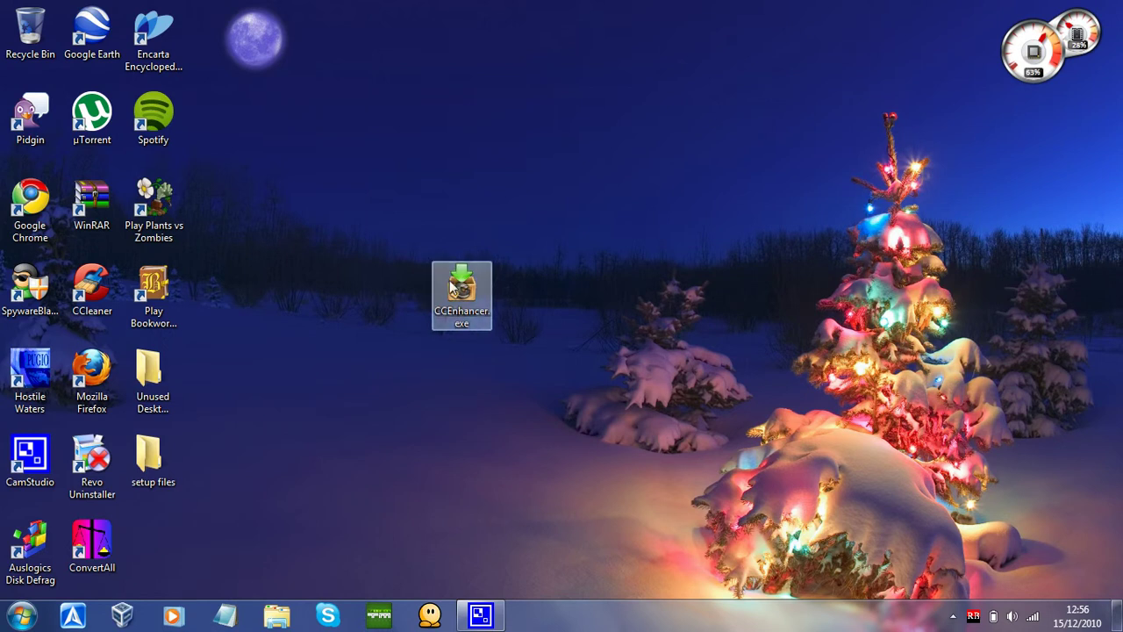
click(499, 303)
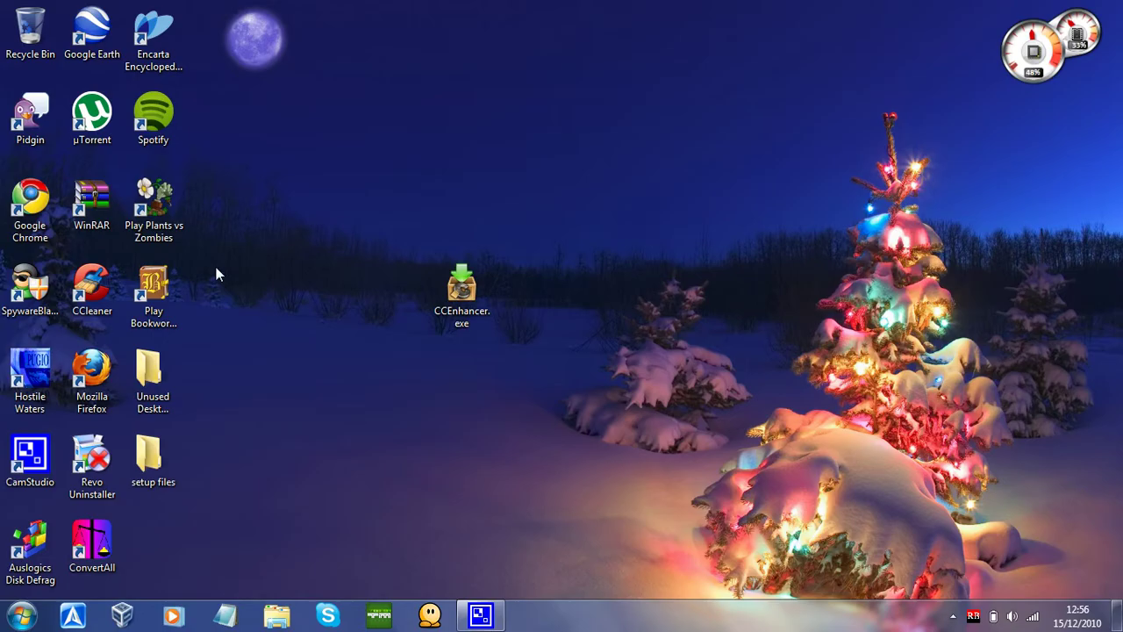
Step: Launch CCleaner, review its default Applications cleaning list, and shrink the window
double_click(92, 285)
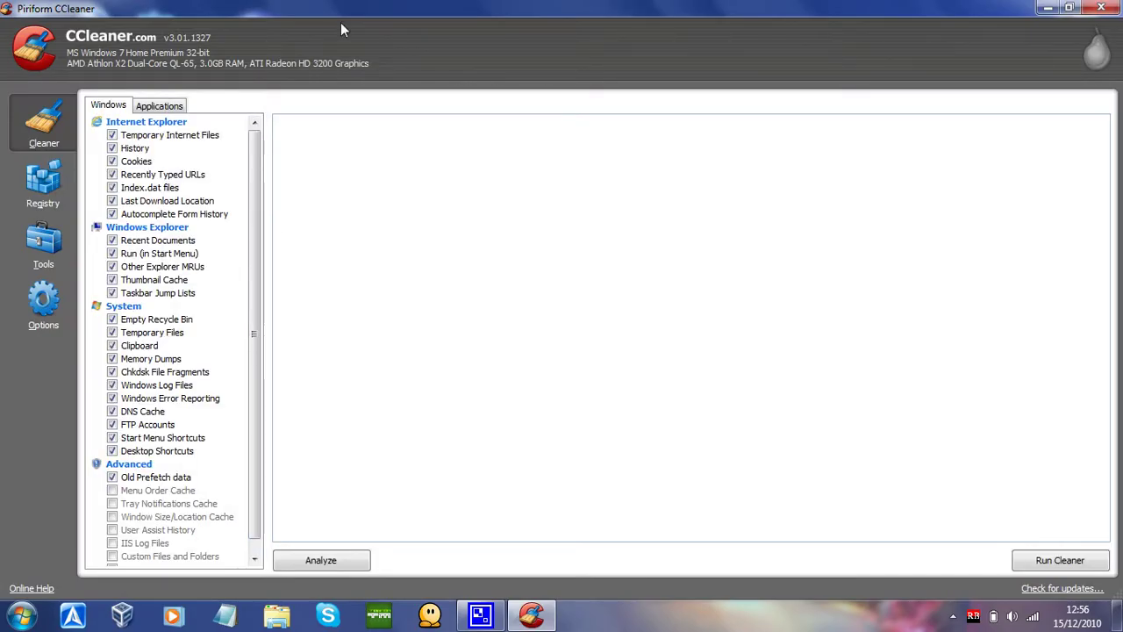
click(163, 107)
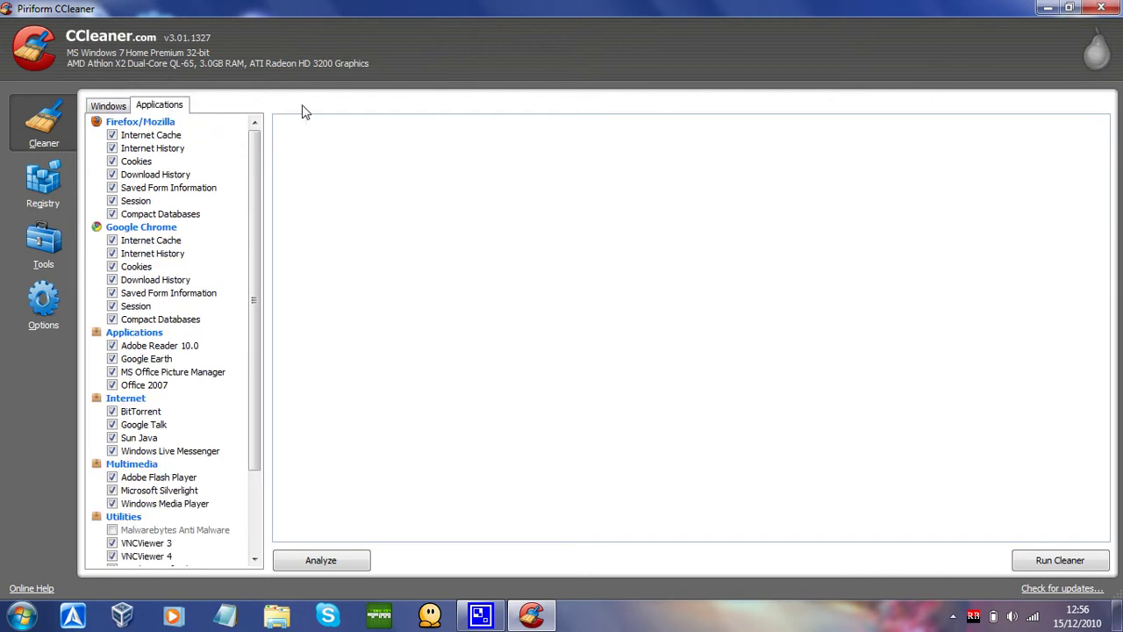
scroll(258, 193, down, 3)
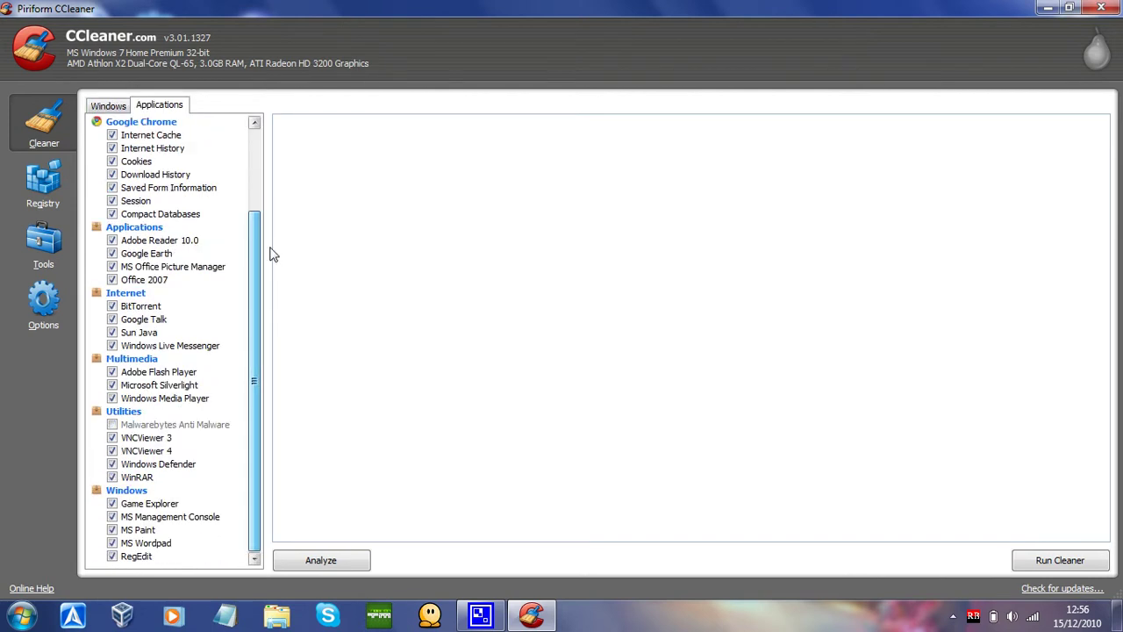
scroll(272, 254, up, 3)
scroll(265, 318, down, 3)
scroll(264, 220, up, 3)
scroll(253, 239, down, 3)
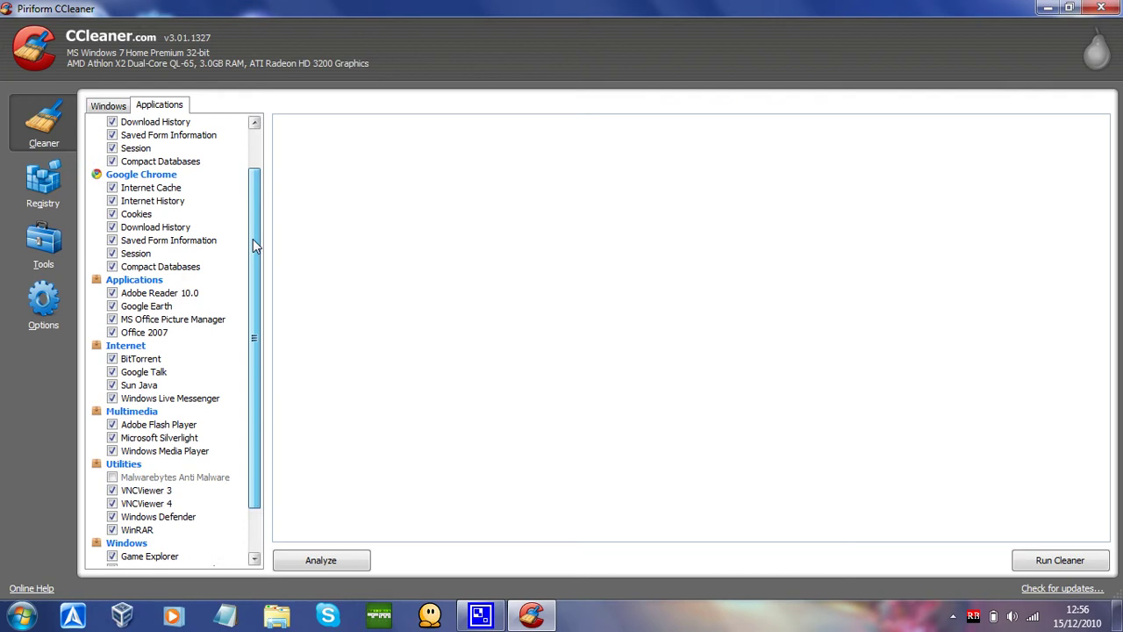
scroll(261, 191, up, 3)
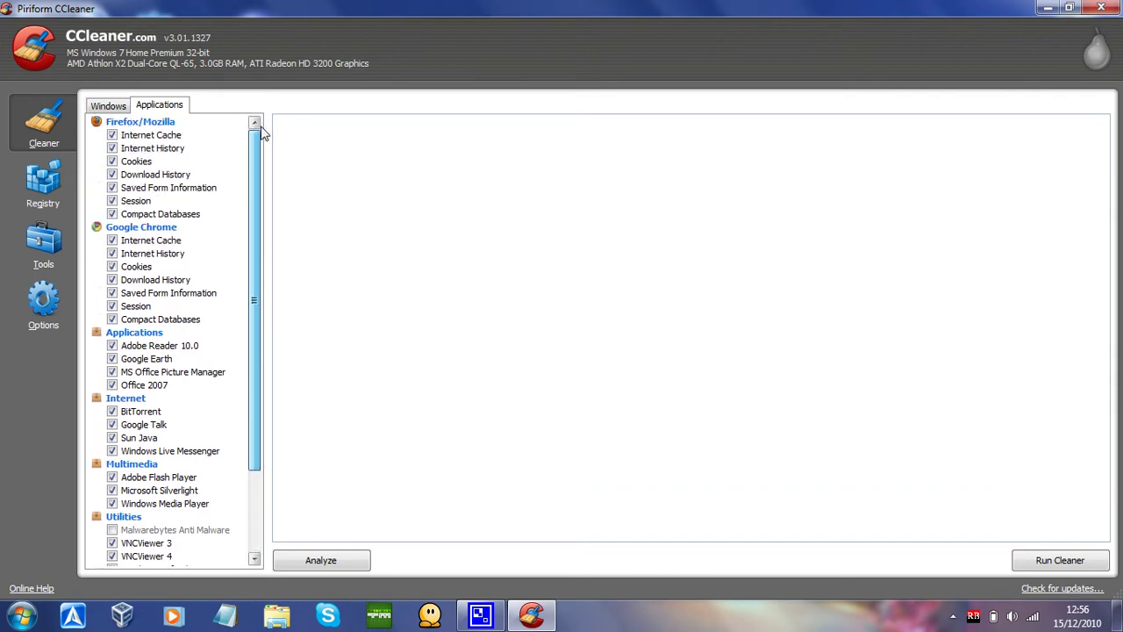
scroll(260, 409, down, 3)
scroll(285, 281, up, 1)
scroll(286, 290, down, 1)
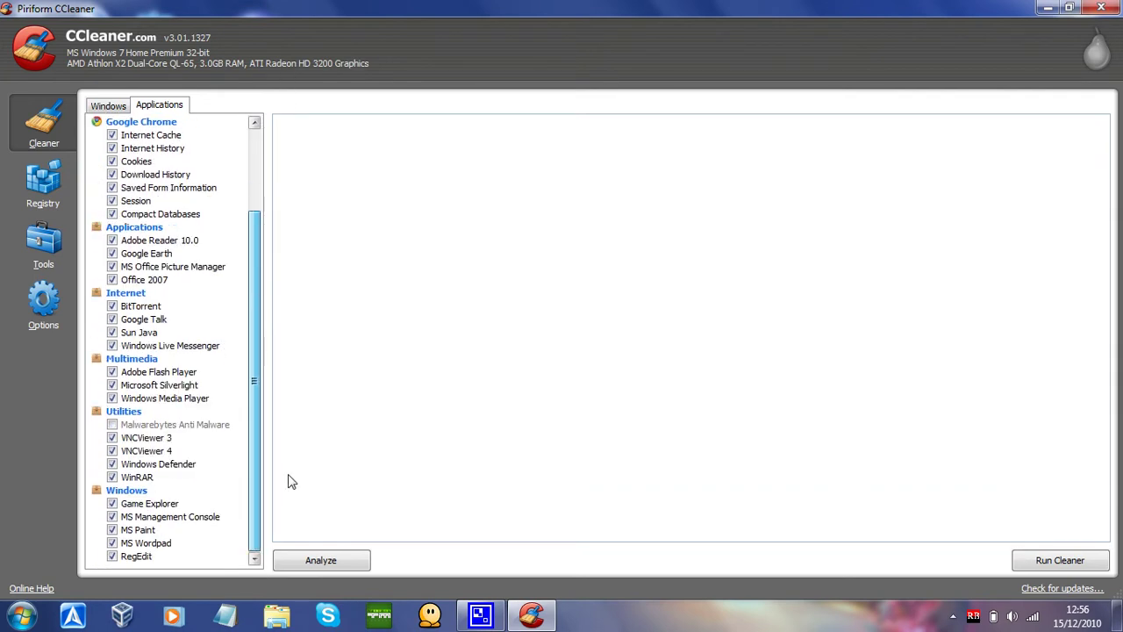
drag(448, 11, 376, 46)
Step: Close CCleaner and launch CCEnhancer.exe, positioning its window near the screen centre
click(559, 50)
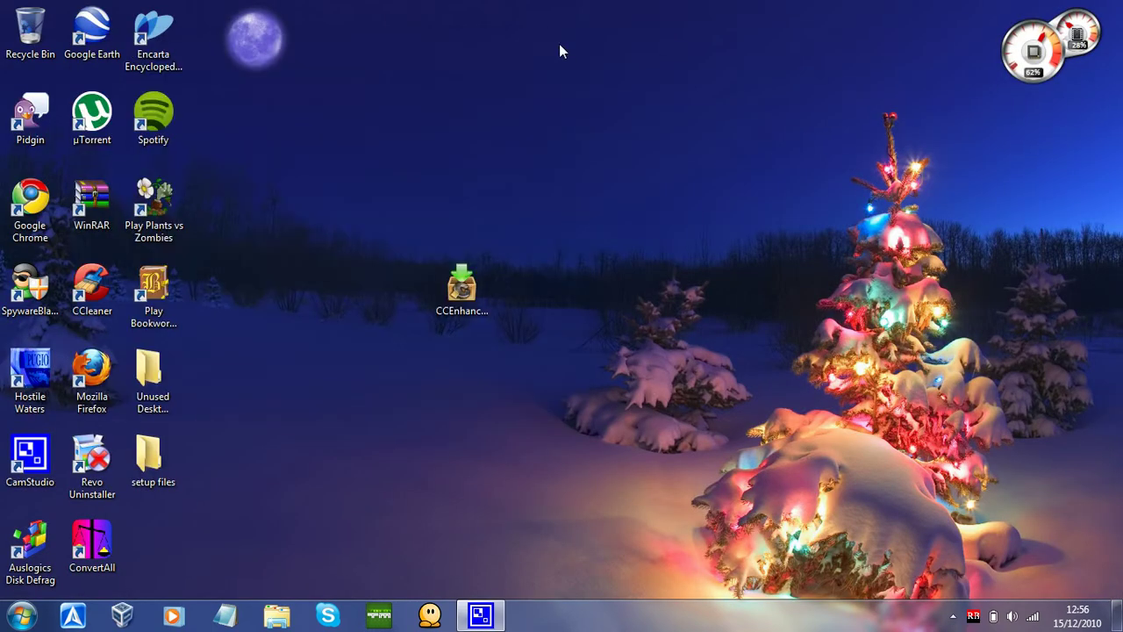
click(463, 292)
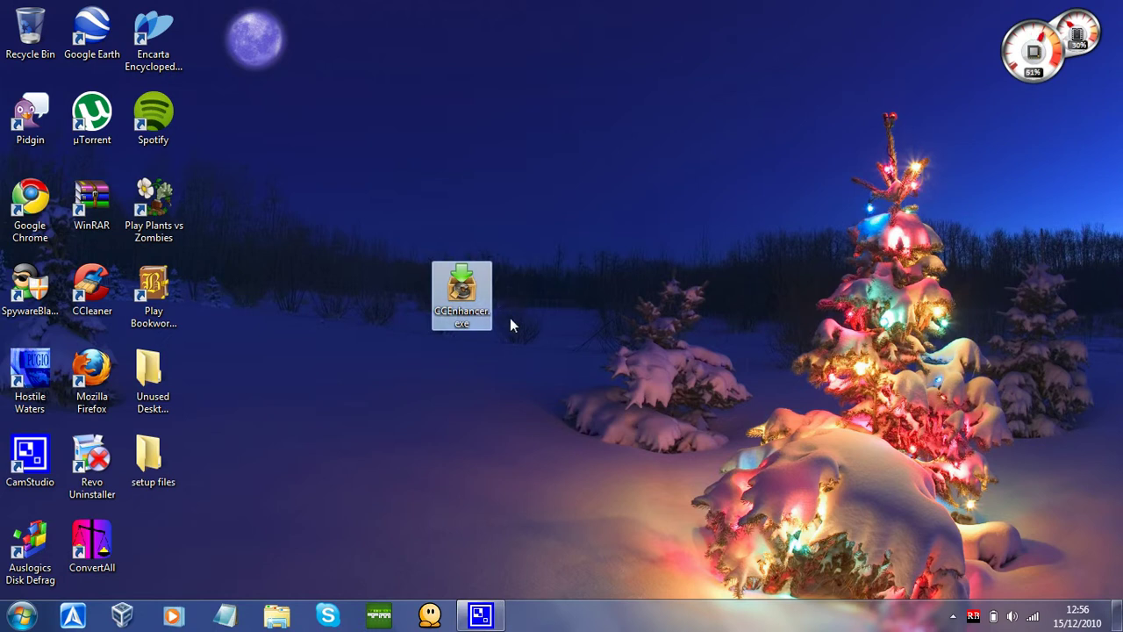
double_click(488, 322)
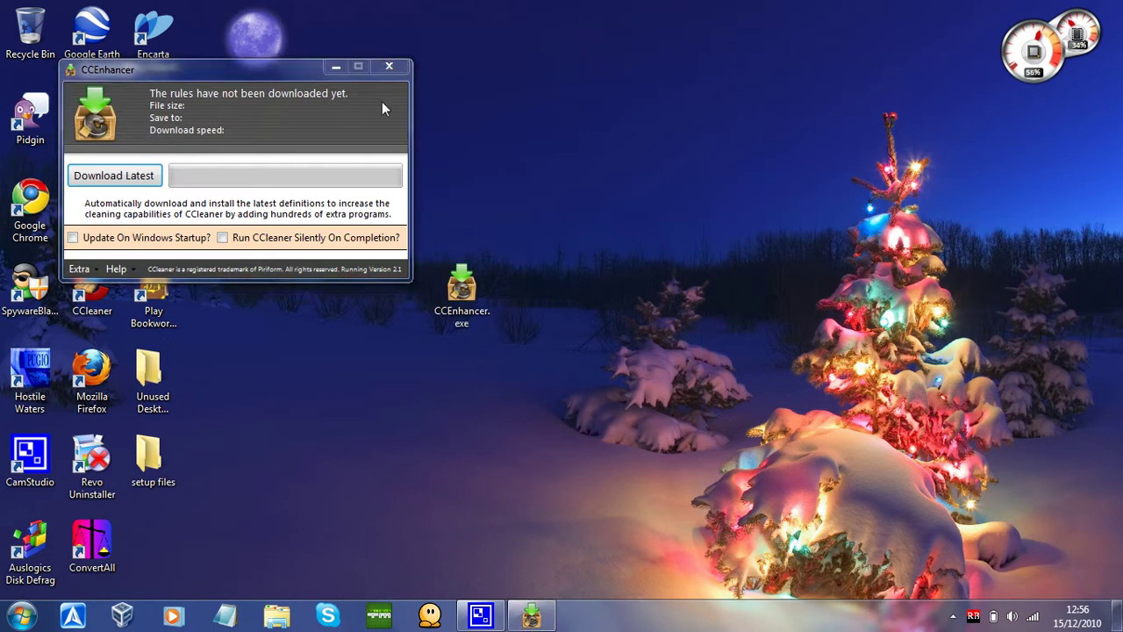
drag(280, 69, 532, 104)
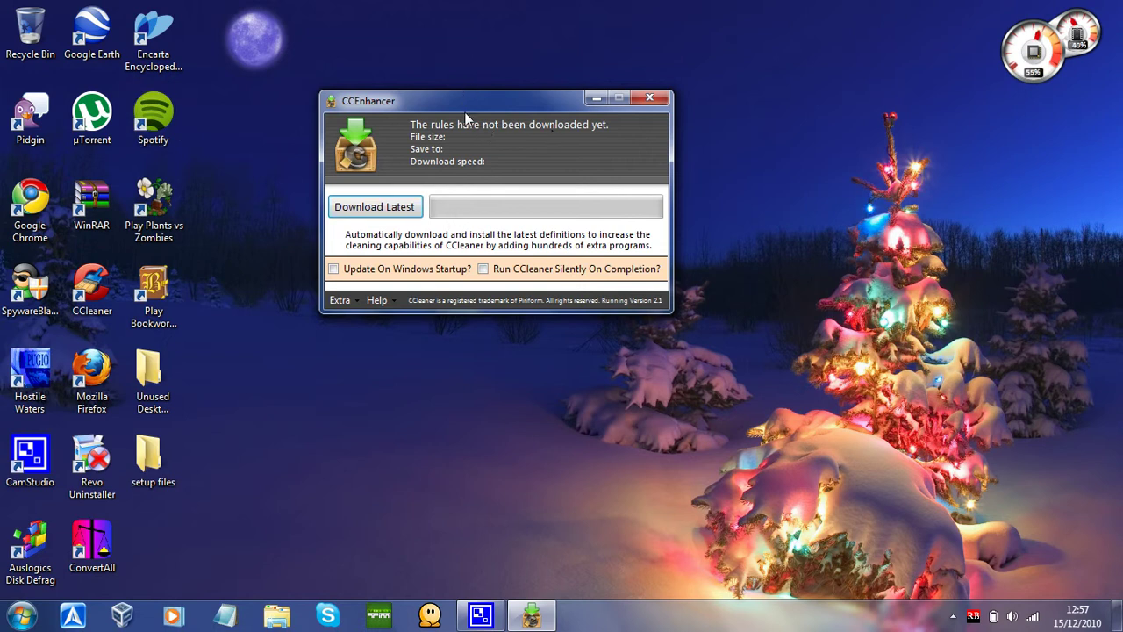
drag(464, 112, 465, 135)
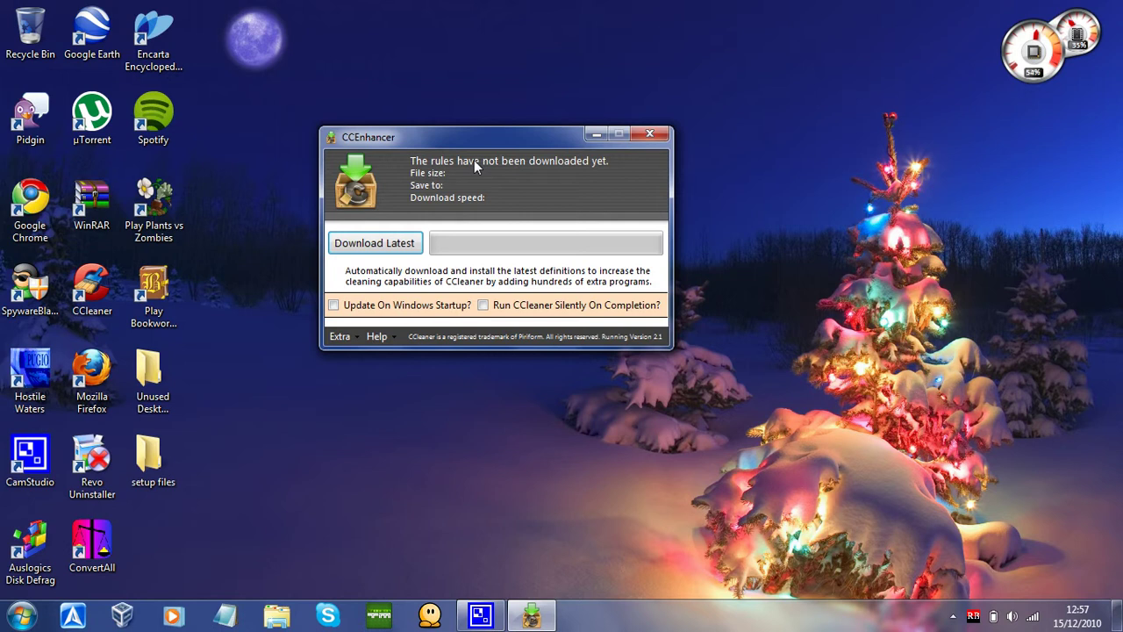
Step: Browse the Extra and Help menus, then download the latest 101.95 KB winapp2.ini rules
click(350, 338)
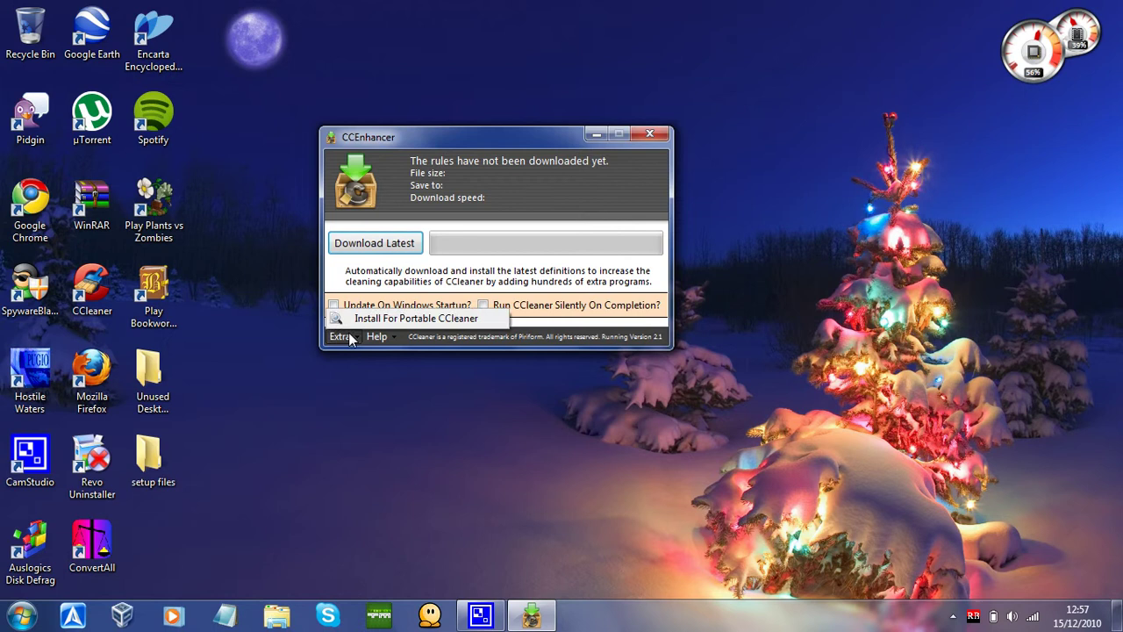
click(384, 336)
click(384, 336)
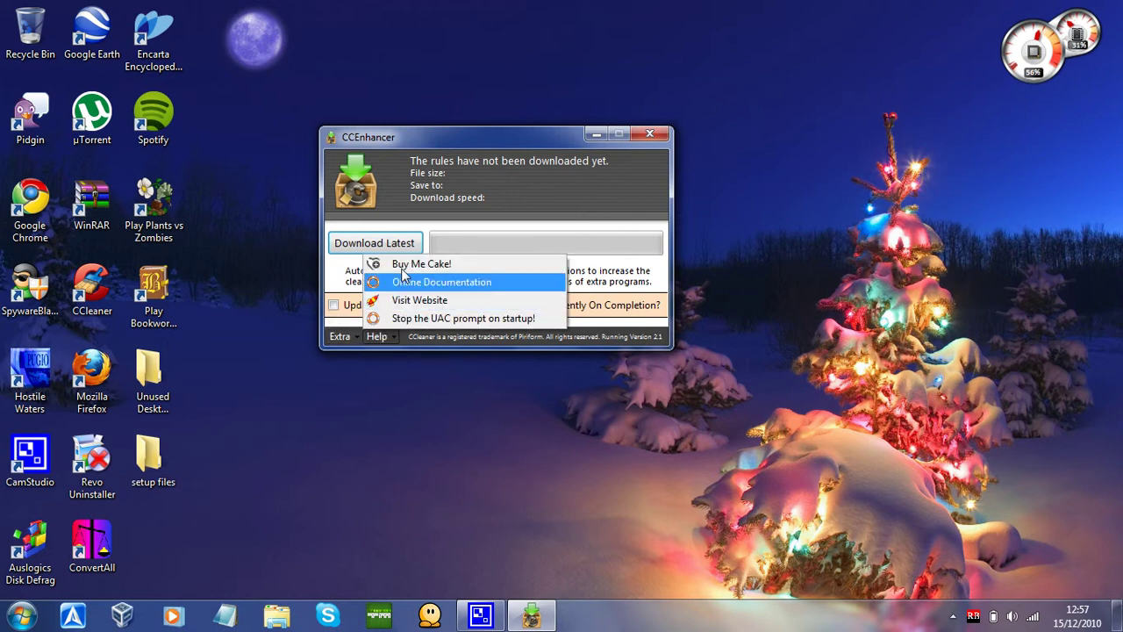
drag(438, 137, 402, 107)
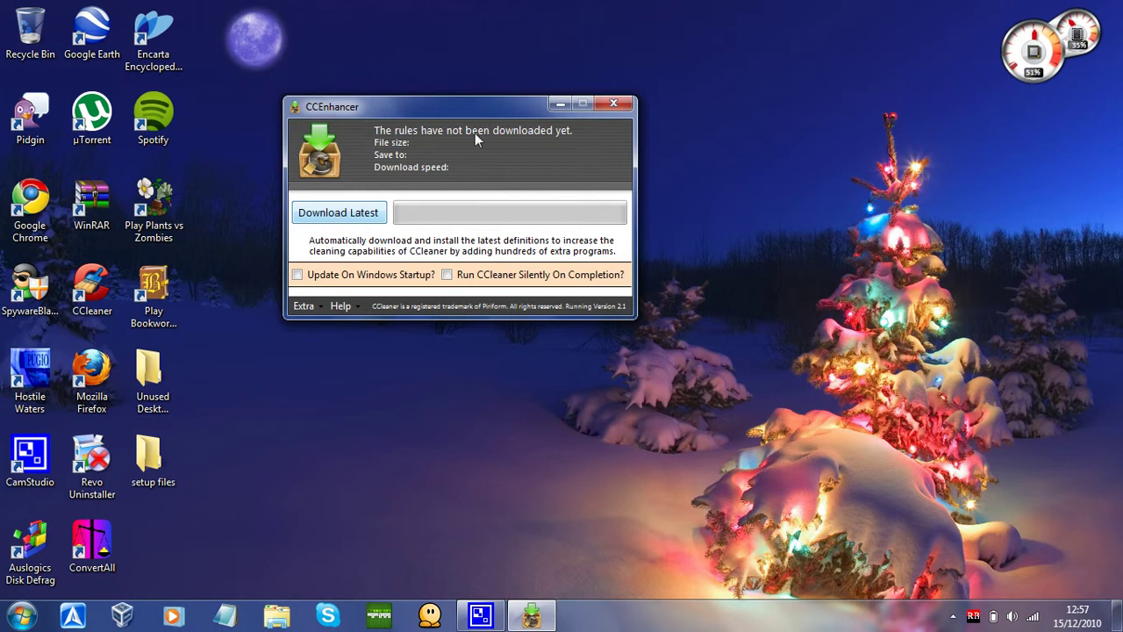
key(Return)
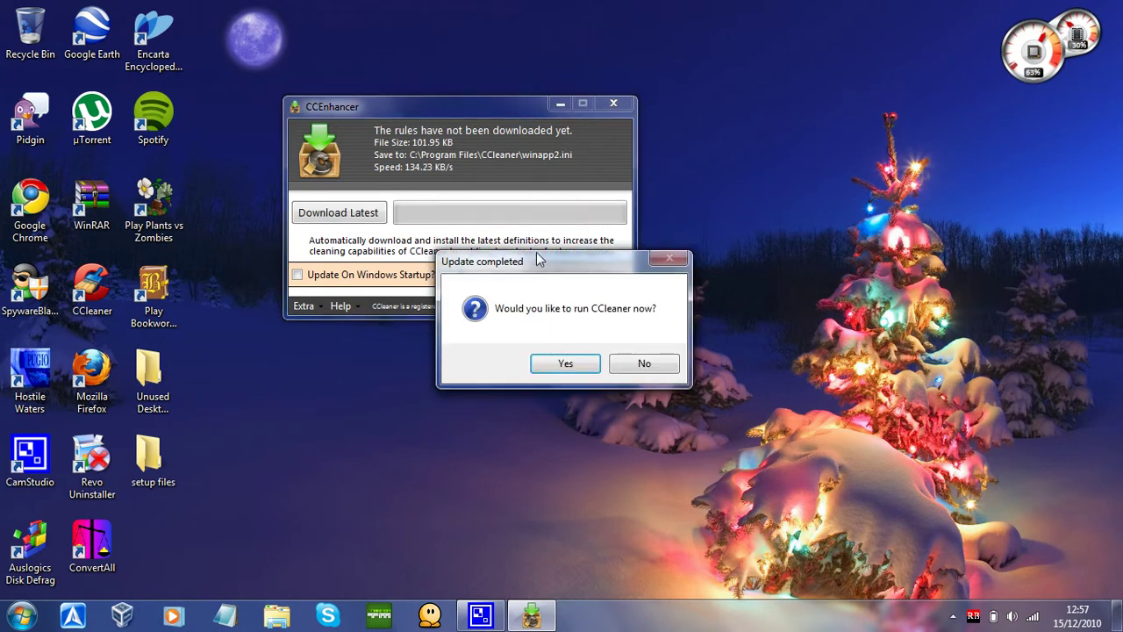
drag(536, 259, 528, 162)
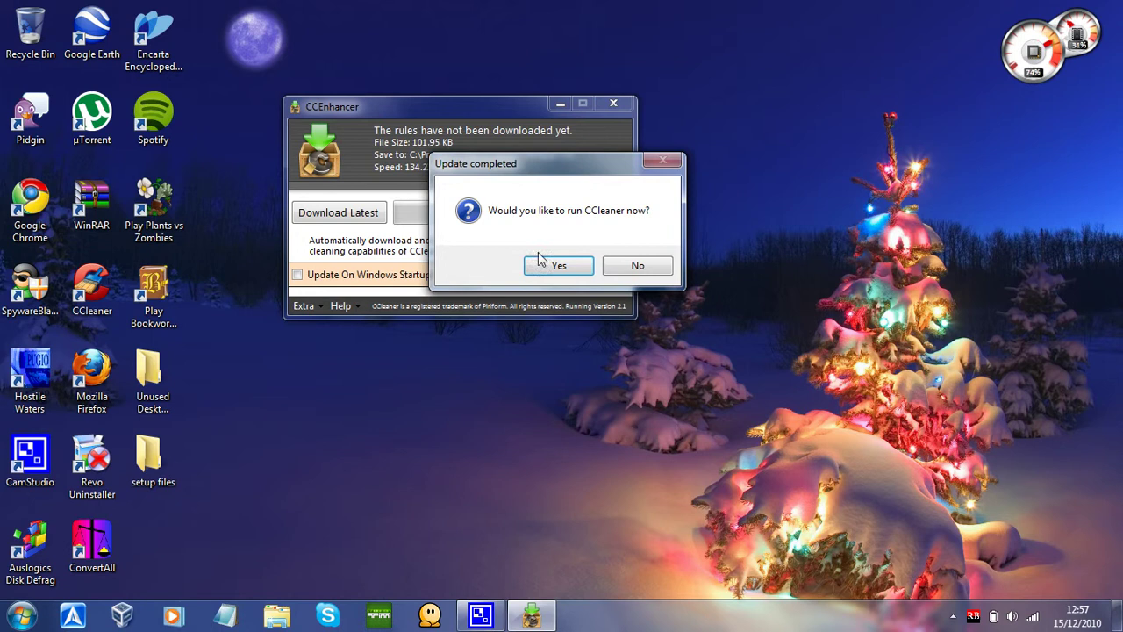
Step: Run CCleaner maximized and scroll its Applications list through new asterisked entries like Teeworlds
click(580, 267)
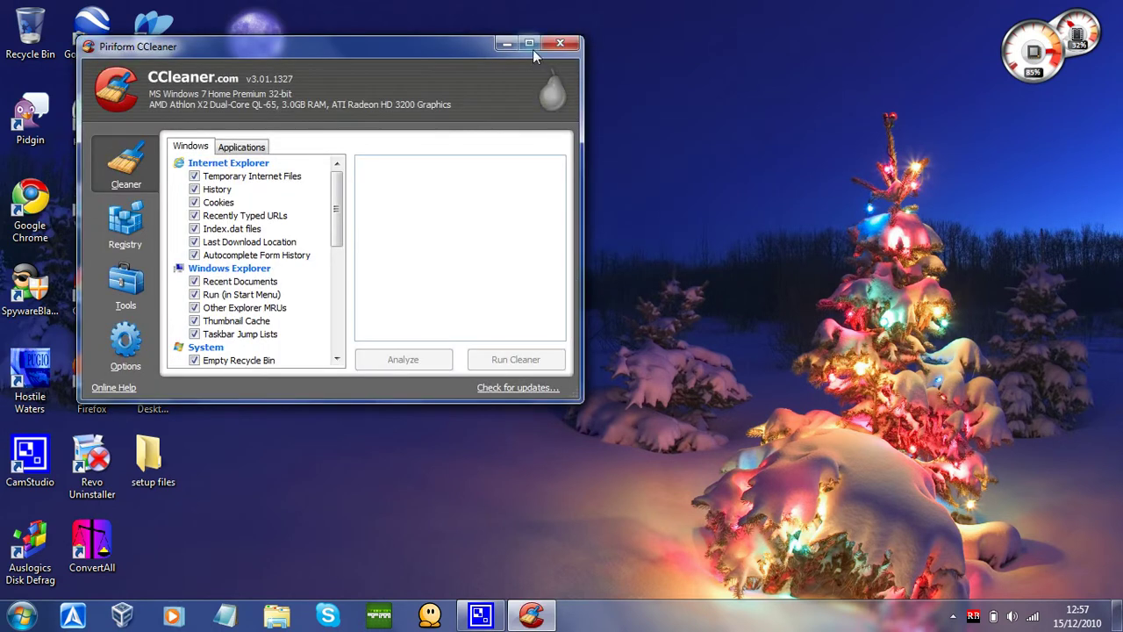
click(530, 44)
click(151, 107)
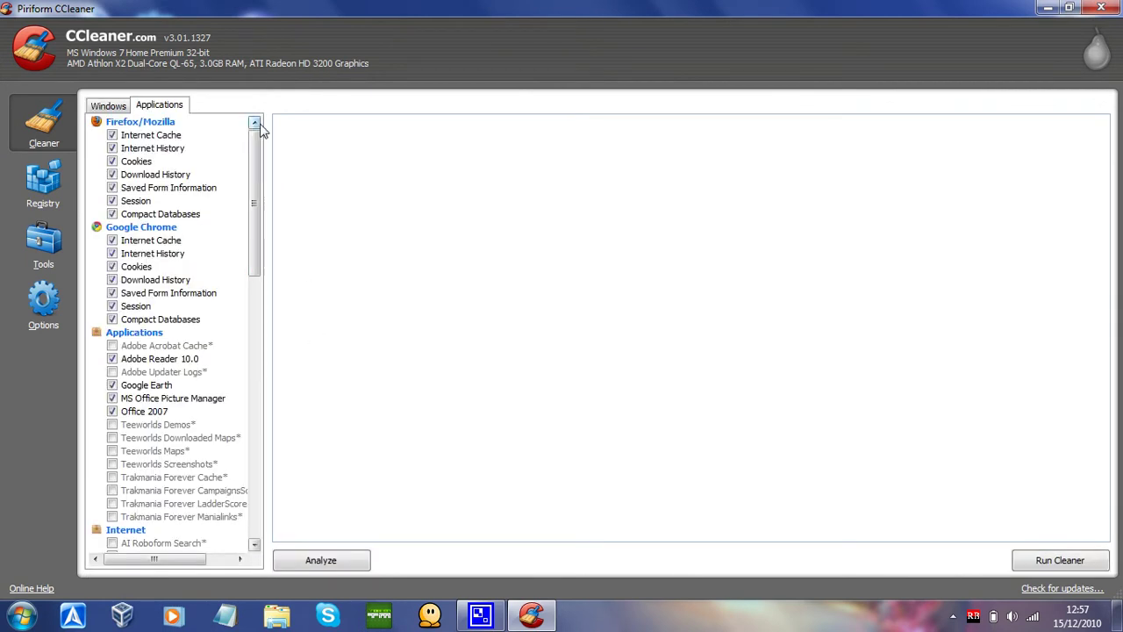
drag(261, 156, 245, 400)
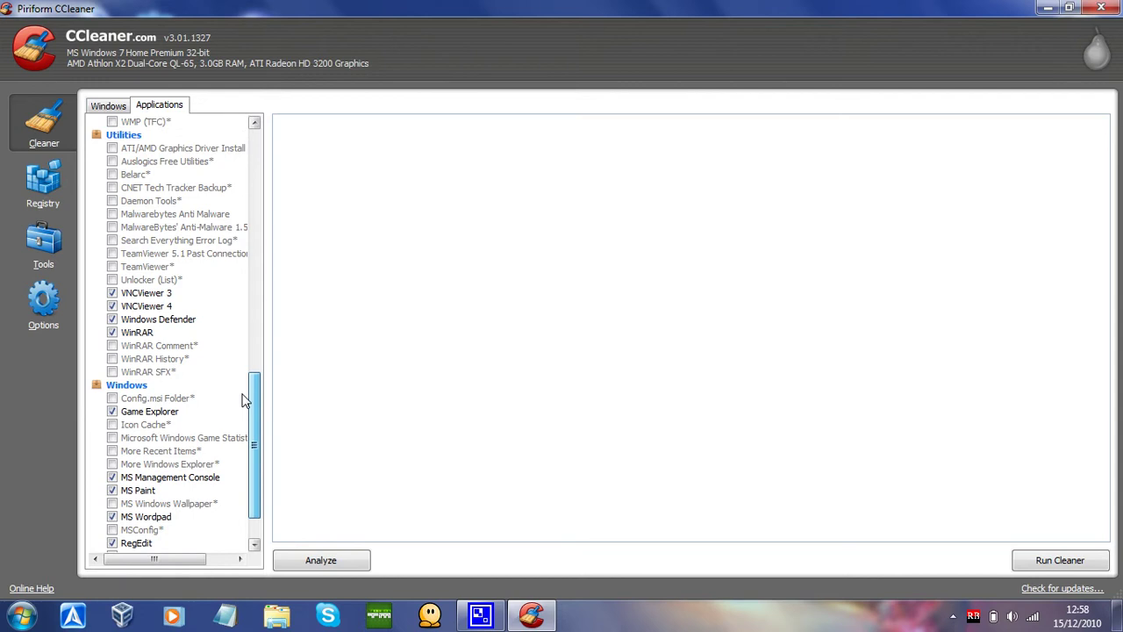
drag(245, 400, 260, 439)
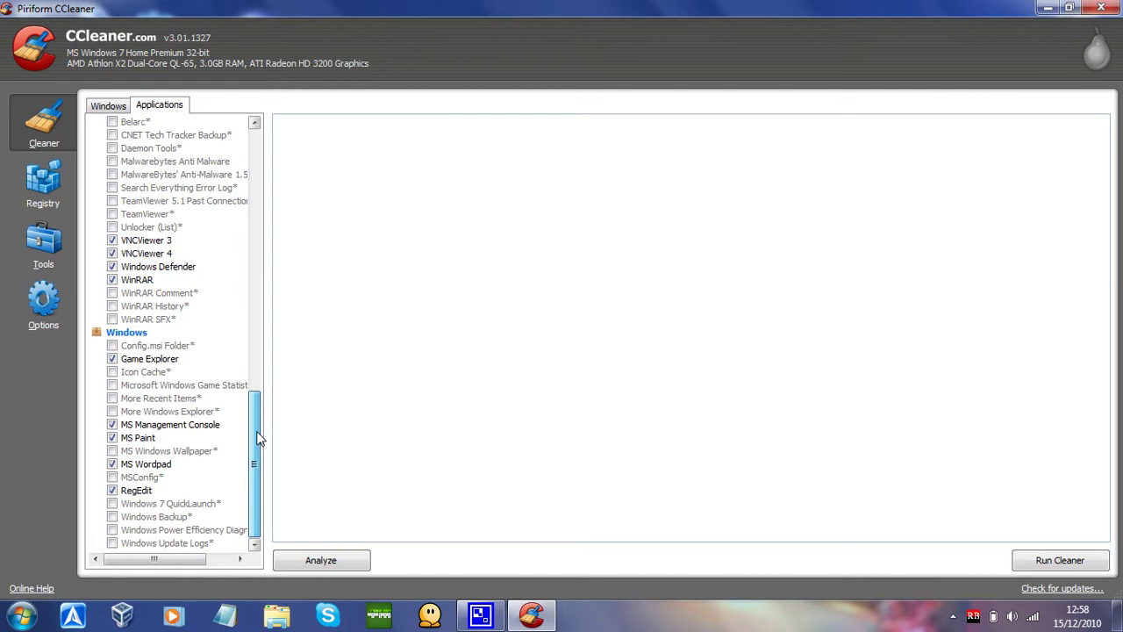
drag(260, 439, 258, 441)
drag(153, 560, 198, 546)
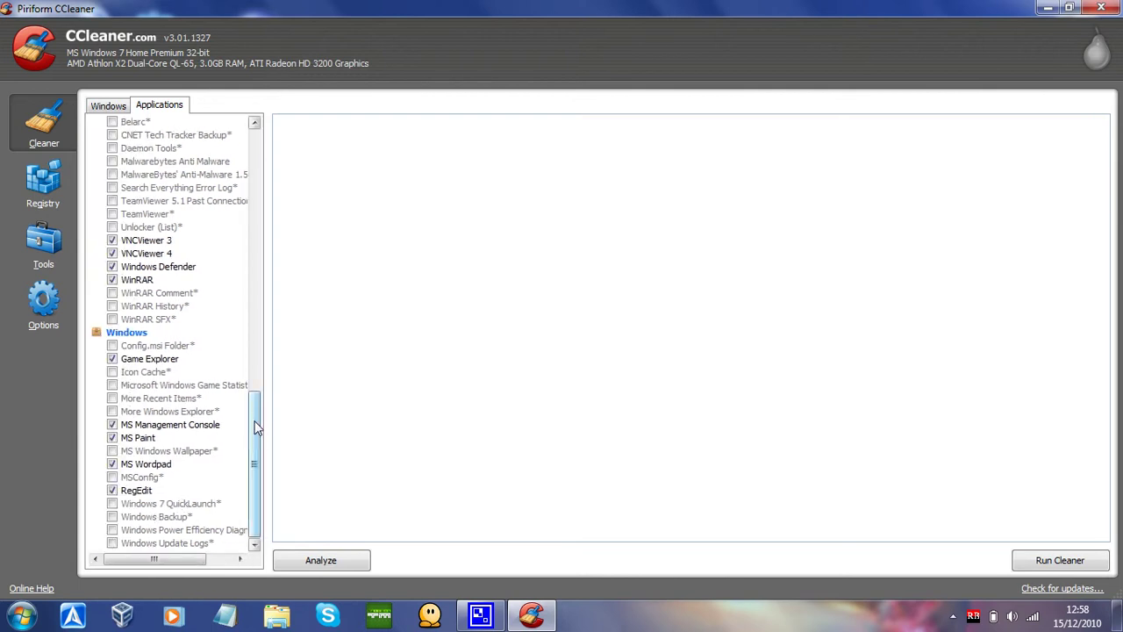
drag(260, 448, 284, 181)
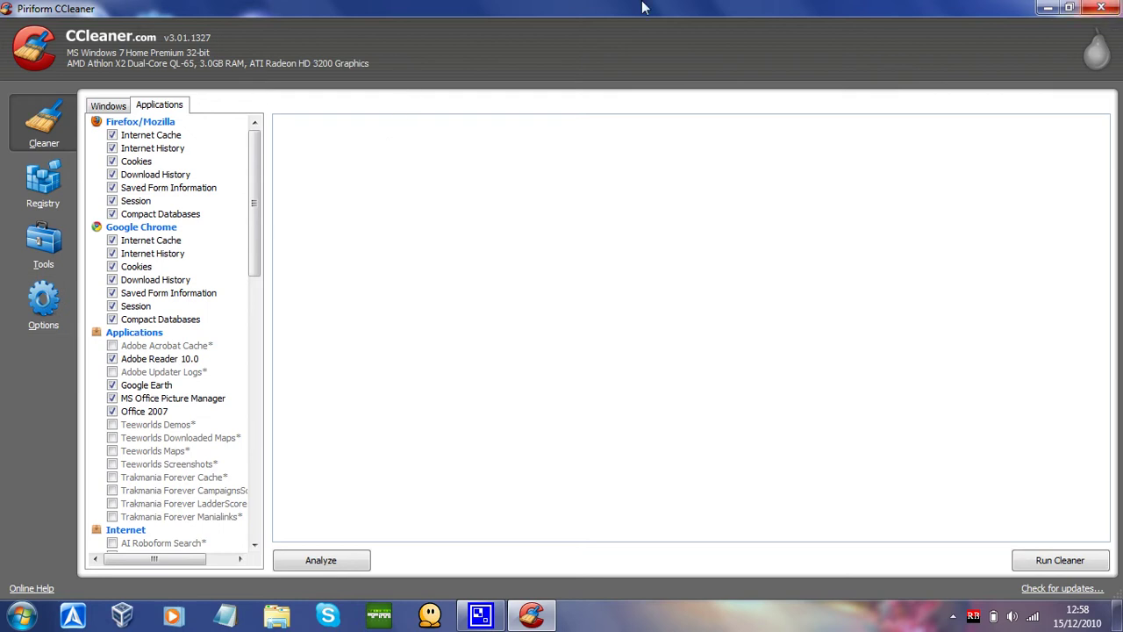
Step: Close CCleaner, open its program folder from the desktop shortcut, and select winapp2.ini
click(1117, 7)
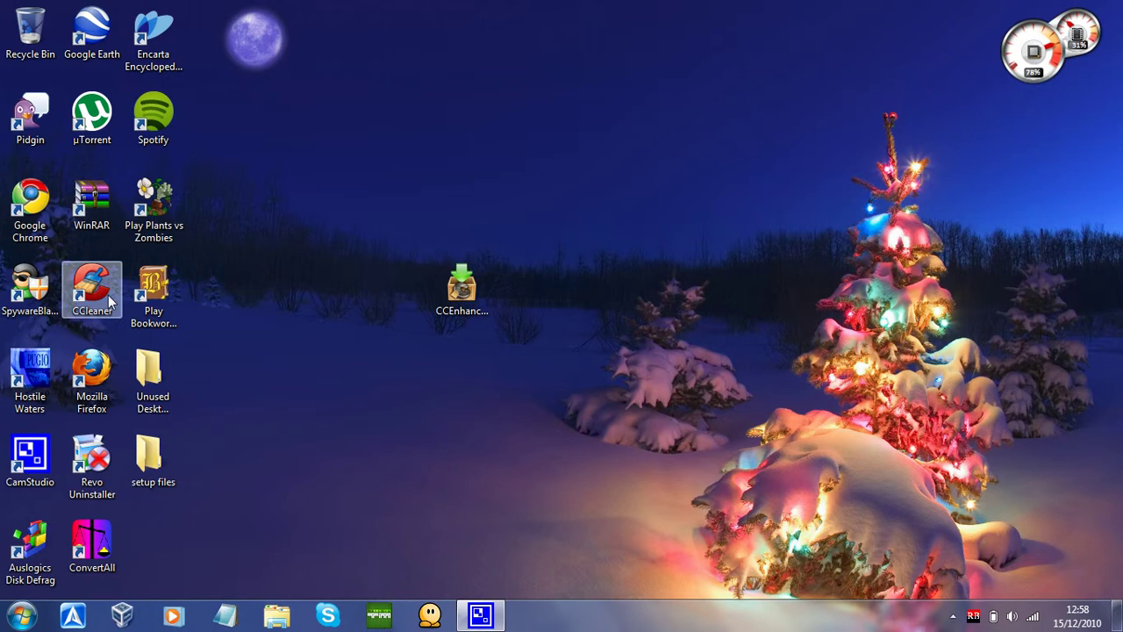
right_click(109, 301)
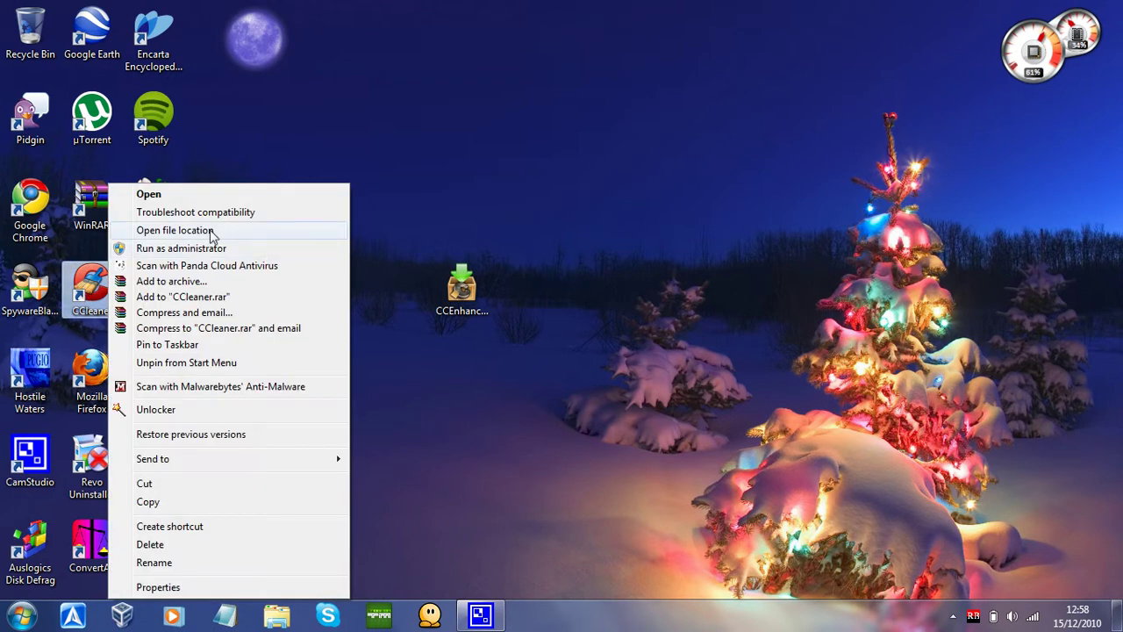
click(315, 224)
drag(327, 197, 552, 13)
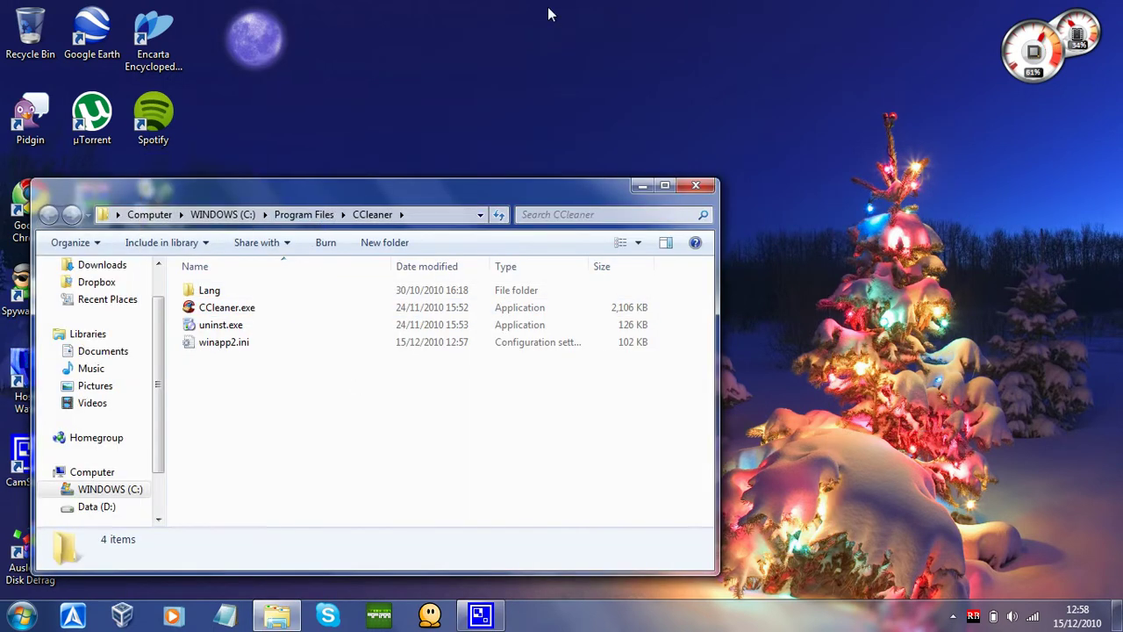
click(465, 171)
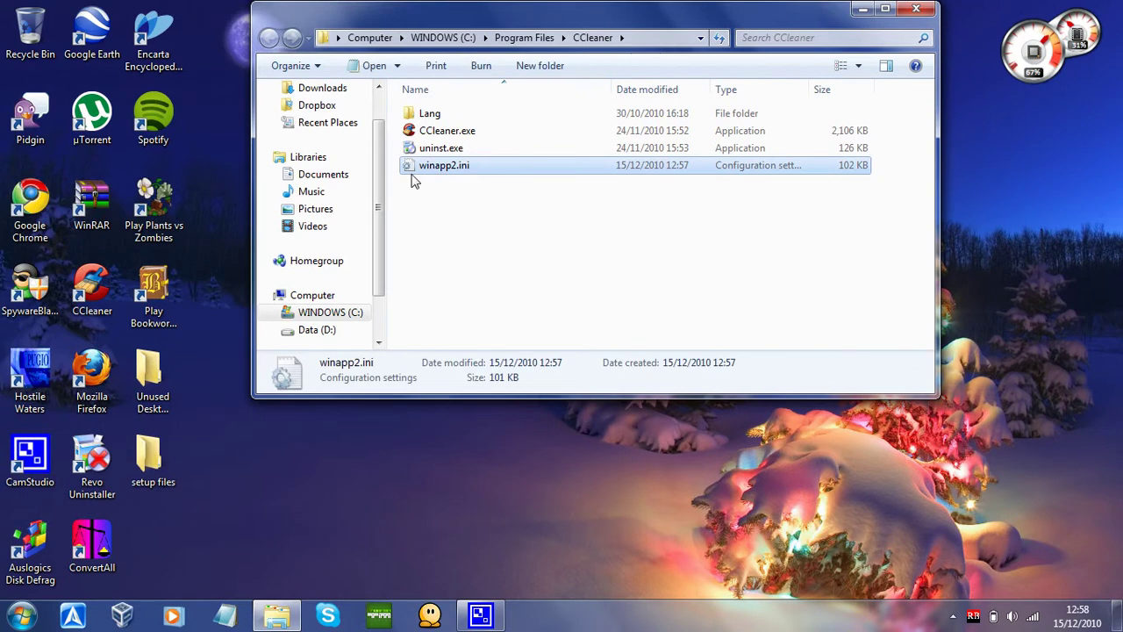
click(456, 168)
double_click(509, 169)
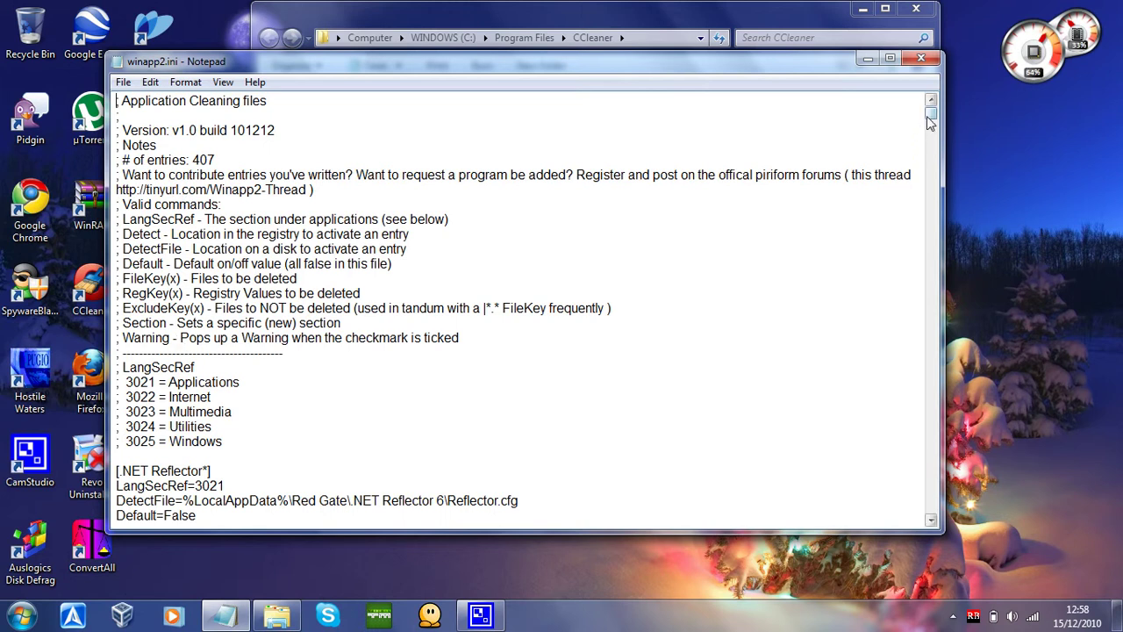
drag(930, 118, 928, 474)
click(932, 59)
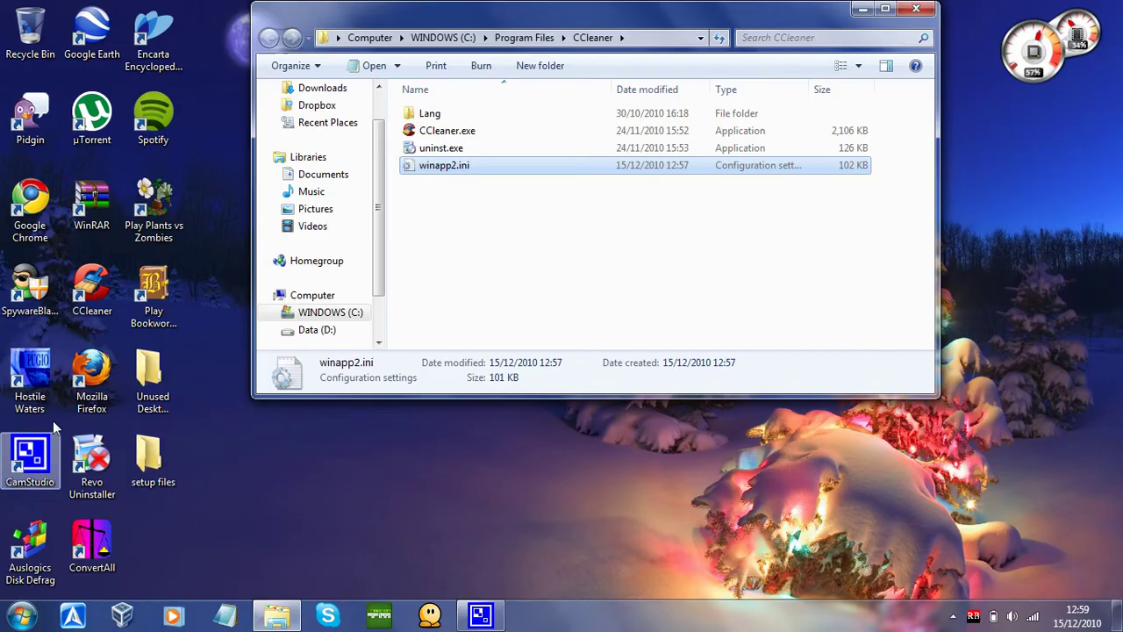
Step: Open CCleaner briefly to view the Registry page, then close it
double_click(88, 296)
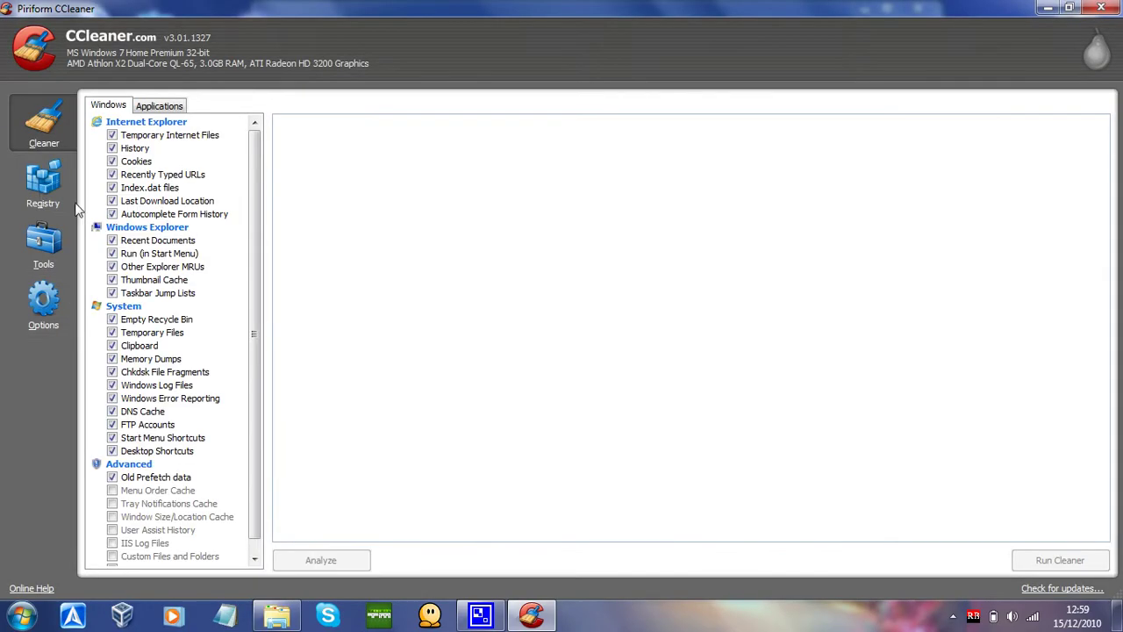
click(40, 193)
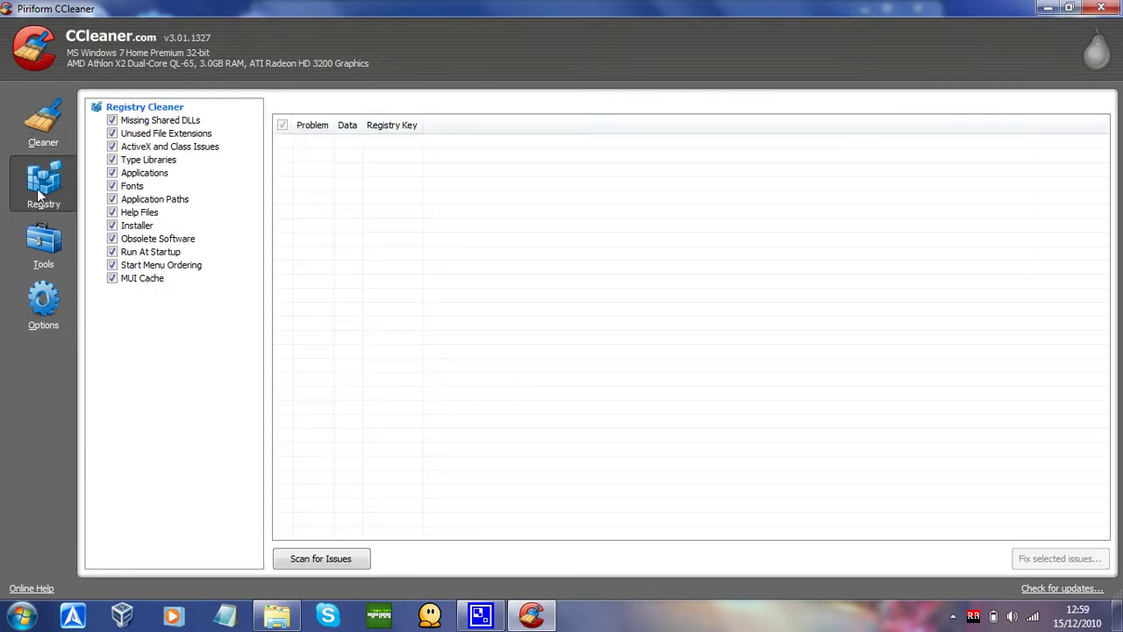
click(1102, 8)
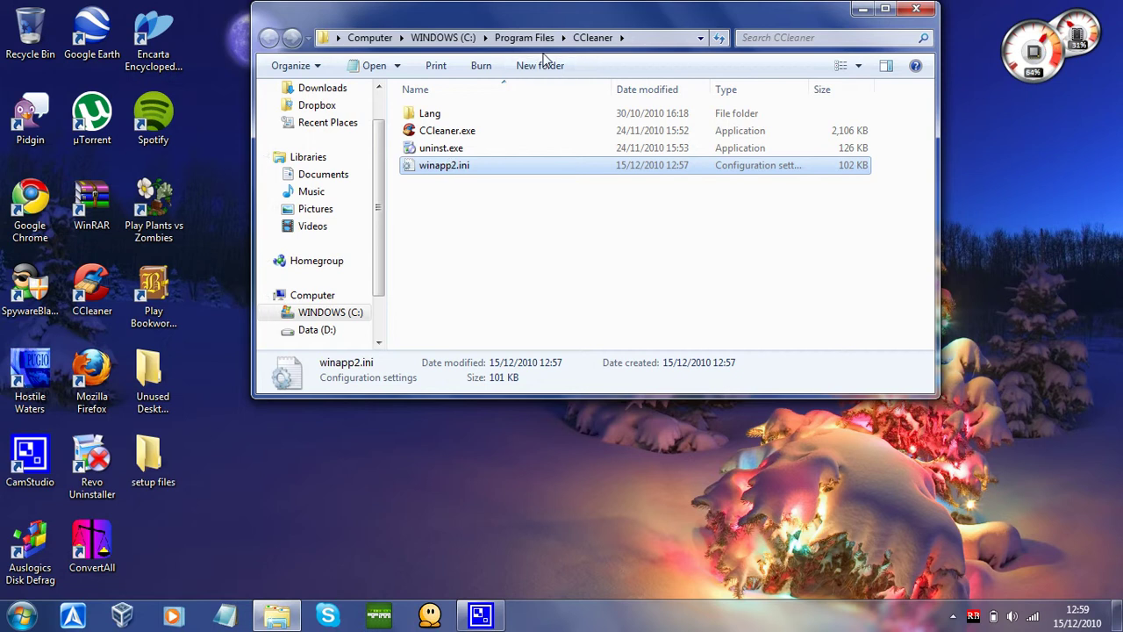
Step: Delete winapp2.ini from the CCleaner folder and empty the Recycle Bin
right_click(458, 165)
click(506, 483)
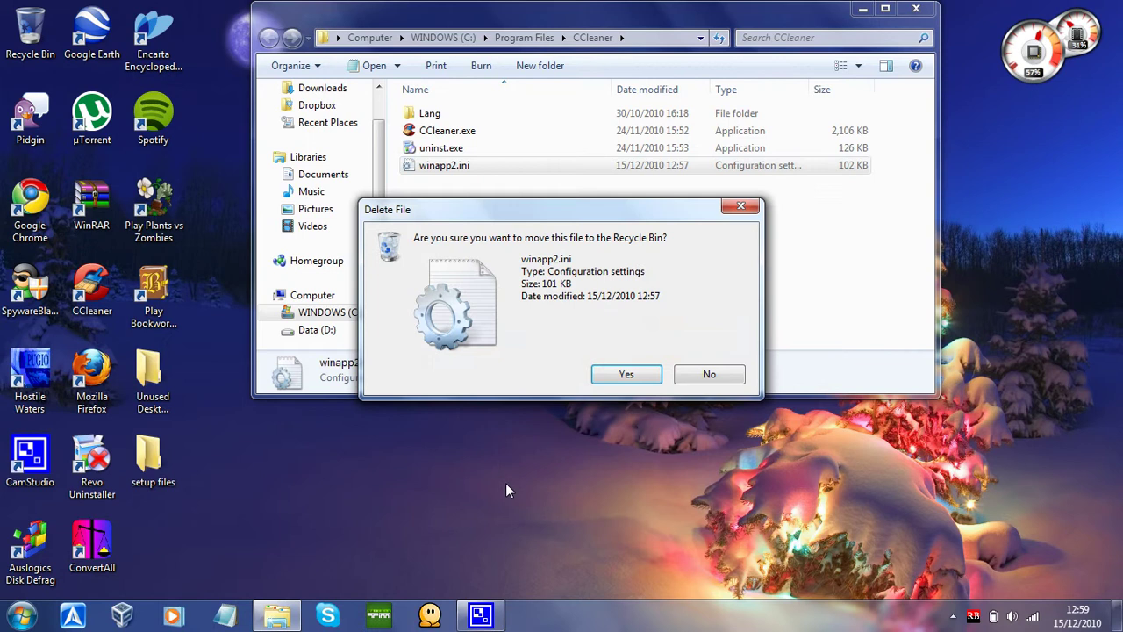
click(629, 378)
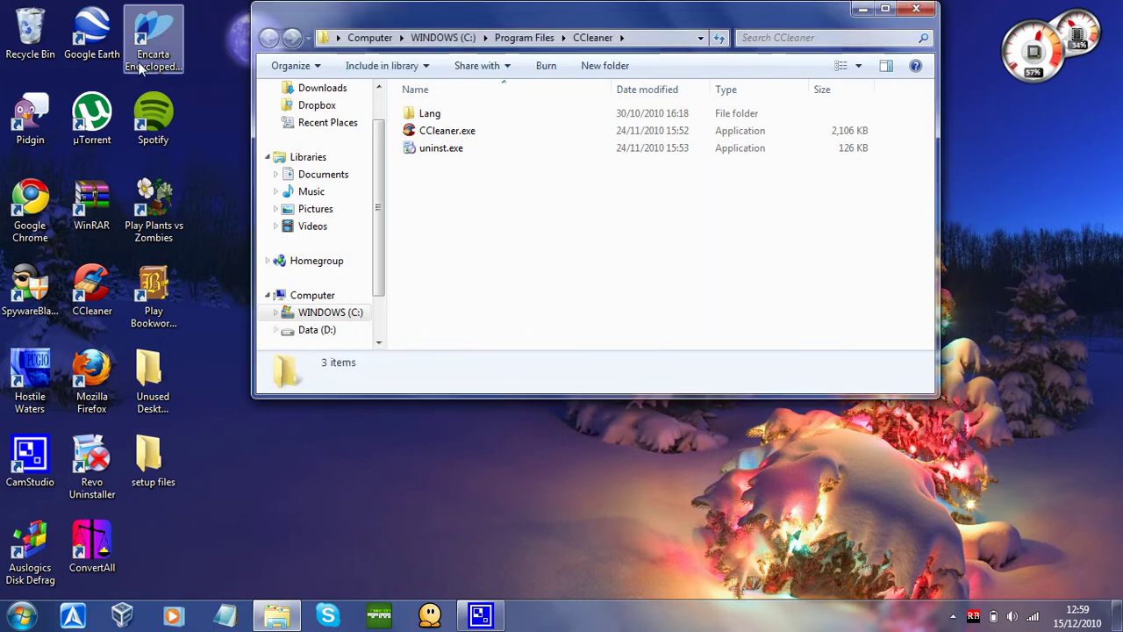
right_click(3, 25)
click(70, 45)
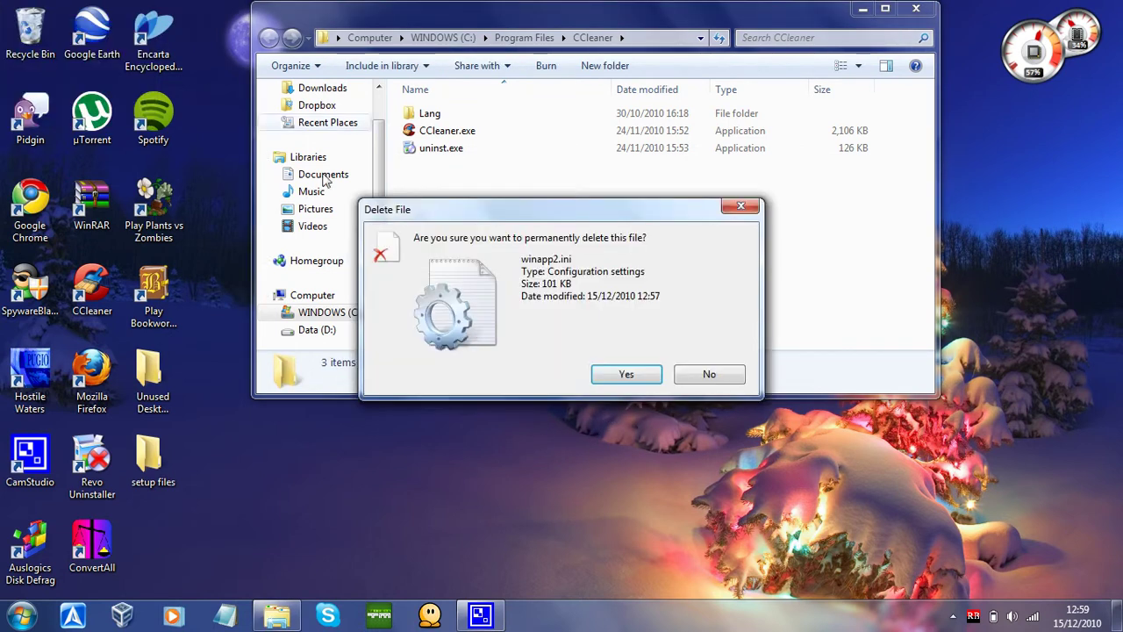
click(599, 369)
Step: Relaunch CCleaner.exe and scroll the Applications list to confirm only default entries remain
double_click(669, 130)
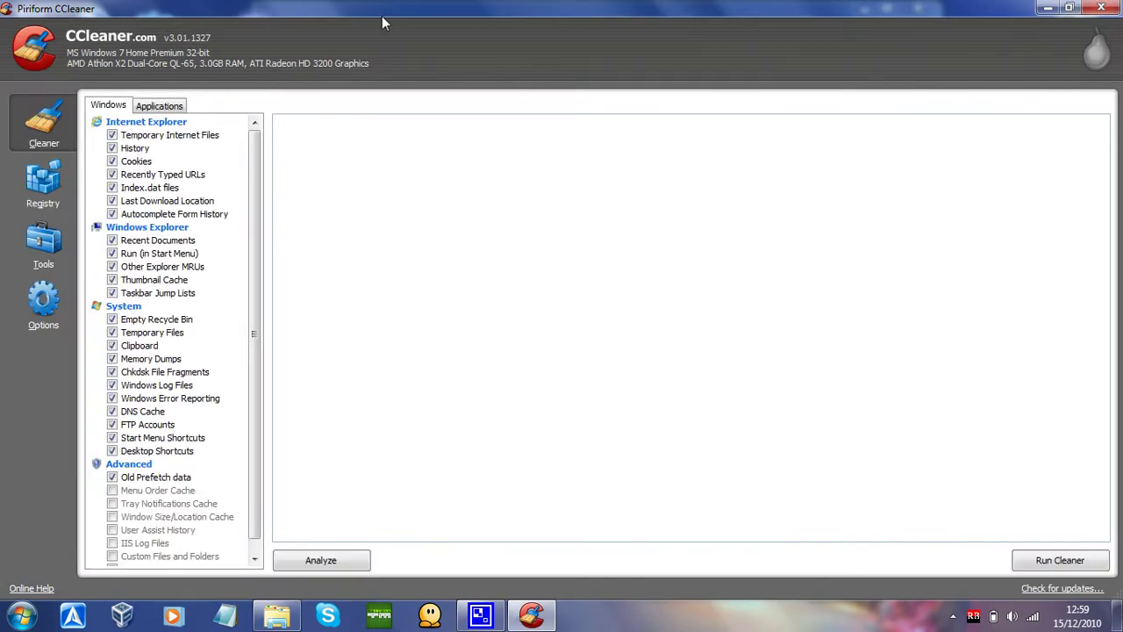
click(146, 105)
scroll(242, 428, down, 3)
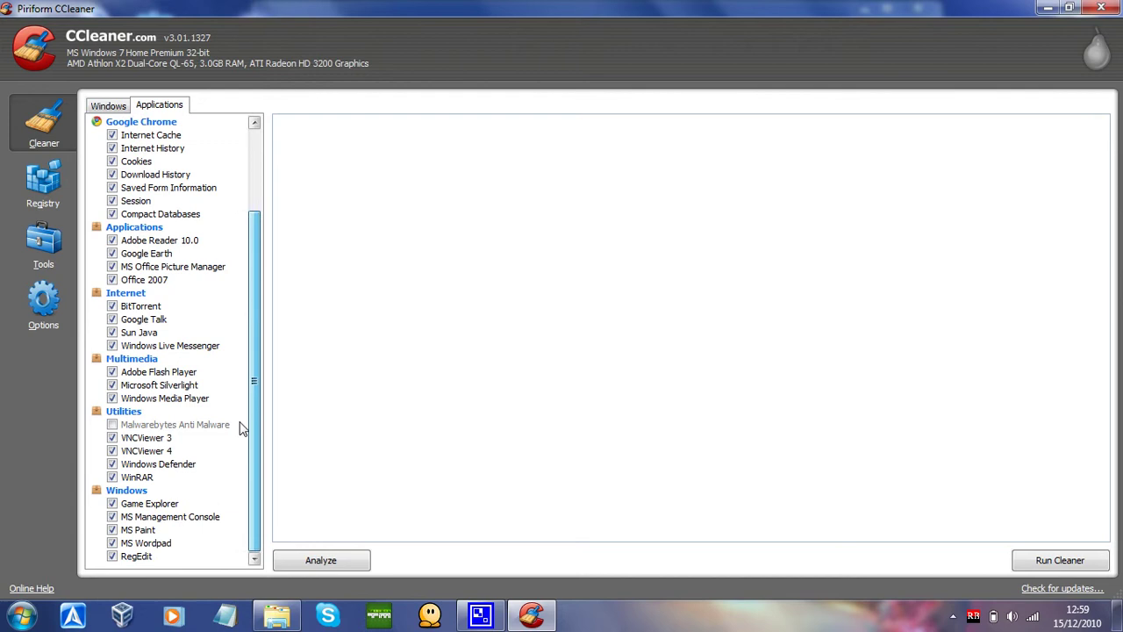
drag(254, 325, 274, 382)
Step: Close CCleaner and the folder window, then return CCEnhancer to the third column's bottom
click(1101, 8)
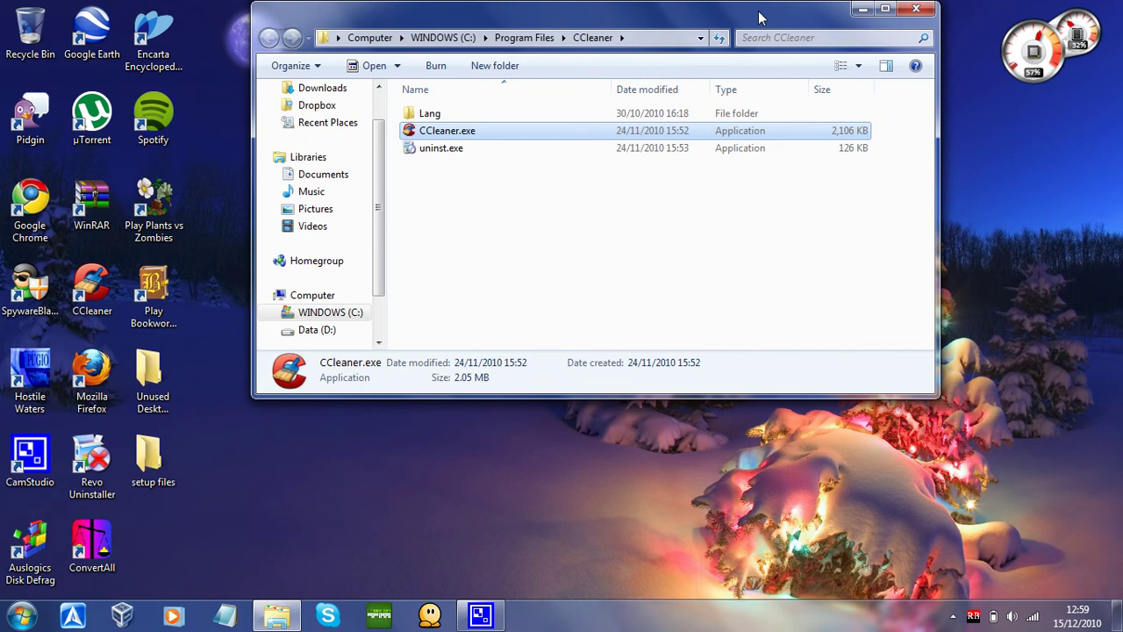
key(alt+F4)
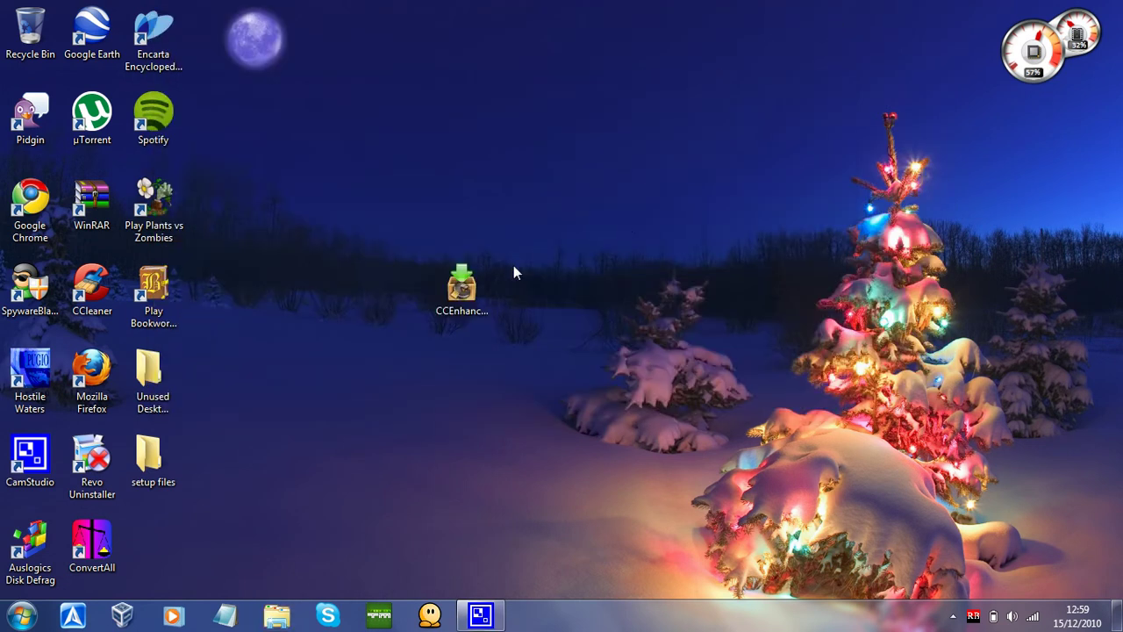
drag(461, 286, 223, 478)
click(325, 419)
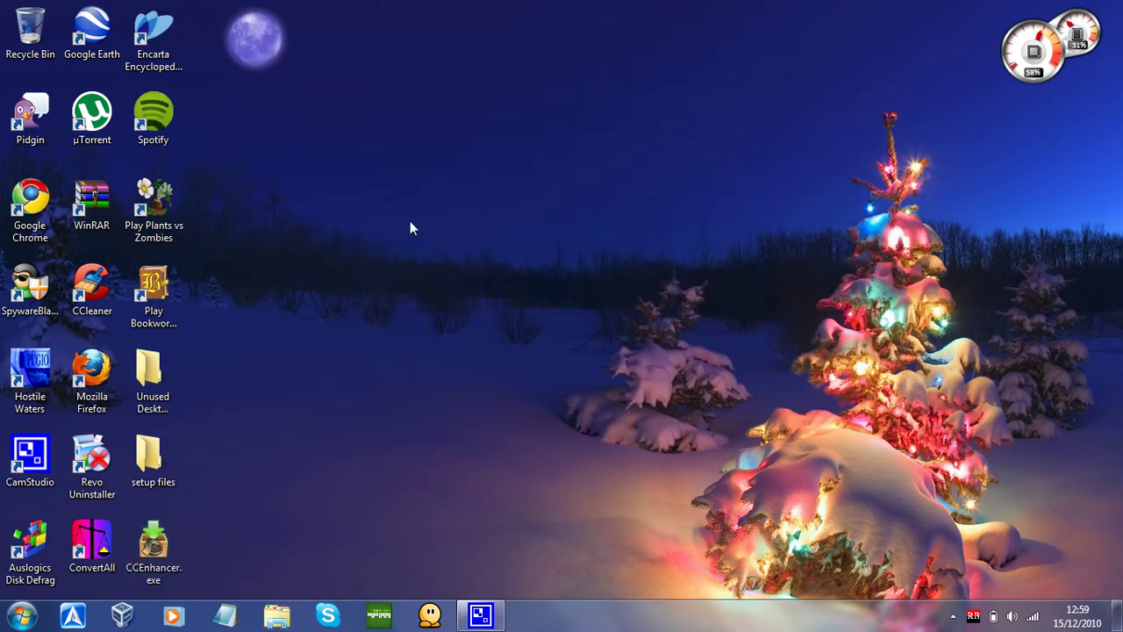